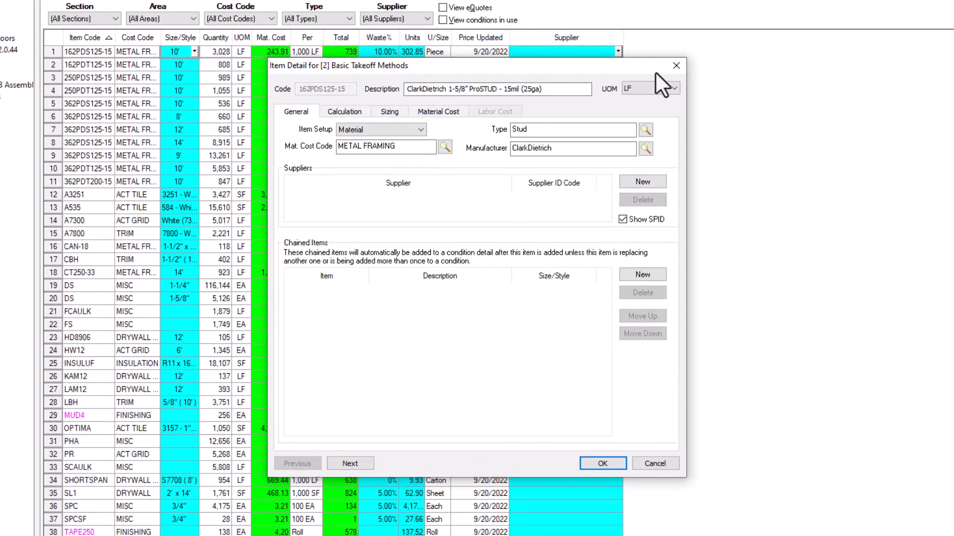
View the item details of material 162PDS125-15, and close them without making changes.
left_click(676, 65)
right_click(135, 50)
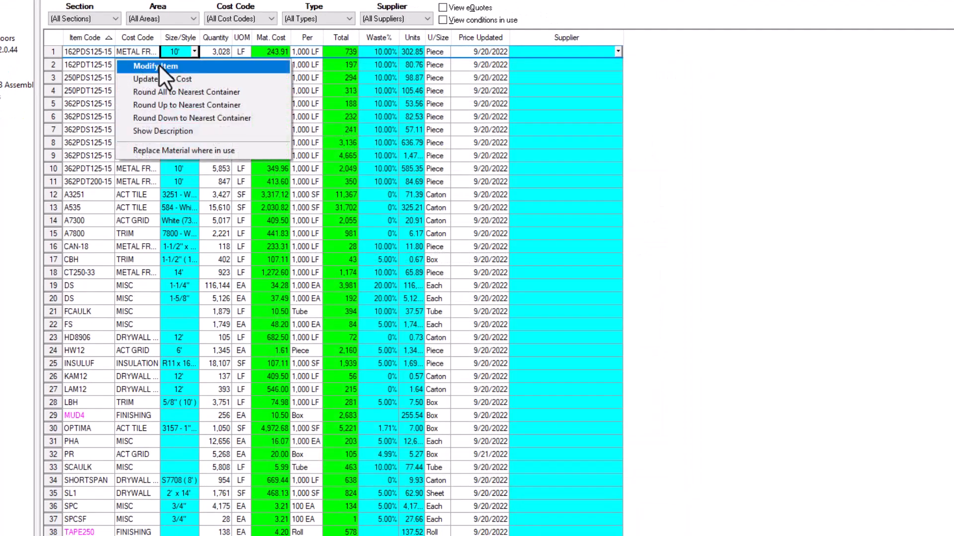
left_click(159, 64)
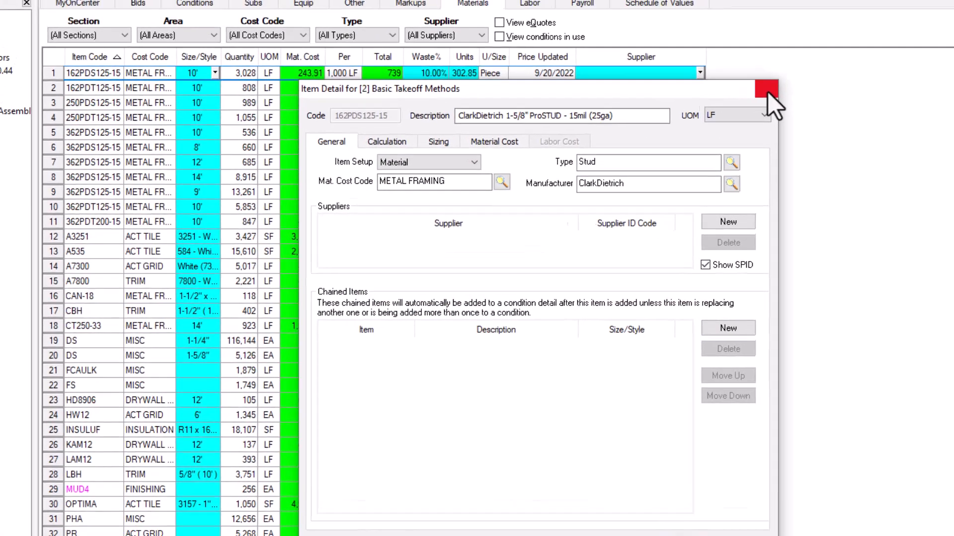
left_click(676, 65)
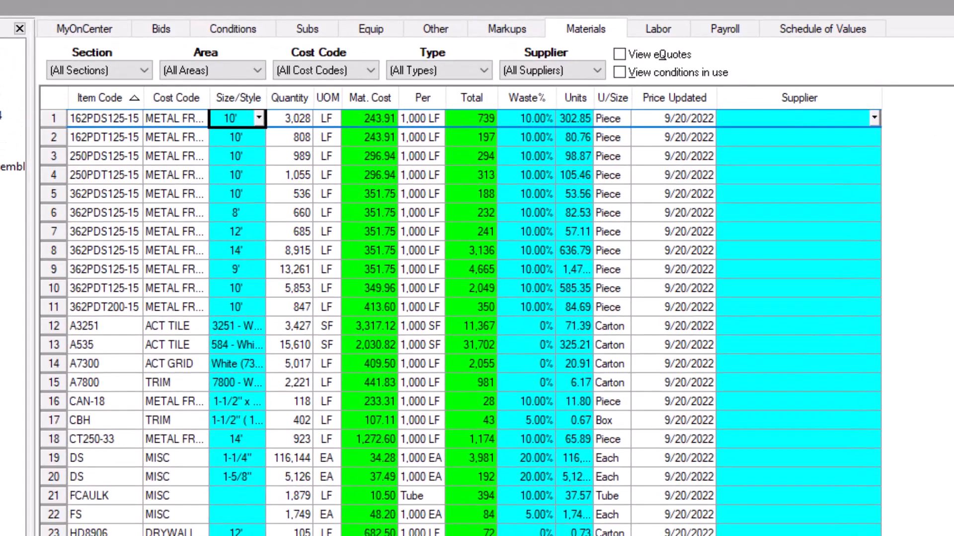
Show the item descriptions and the conditions in use, enlarging the materials list area.
right_click(428, 233)
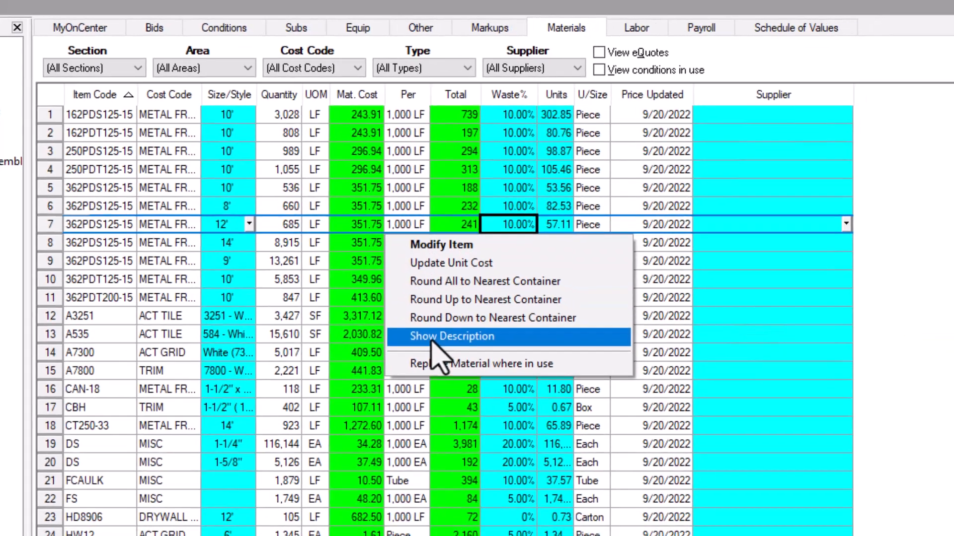
left_click(451, 348)
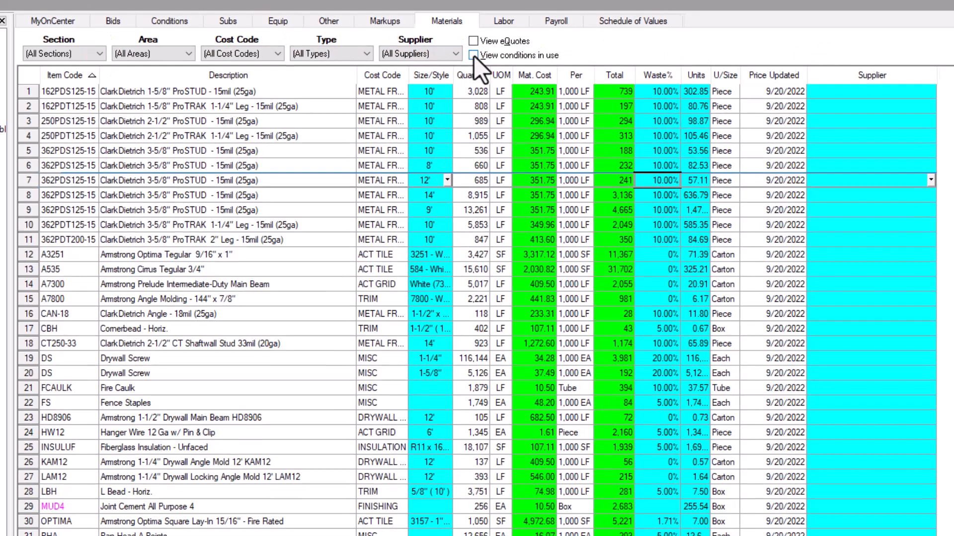
left_click(475, 56)
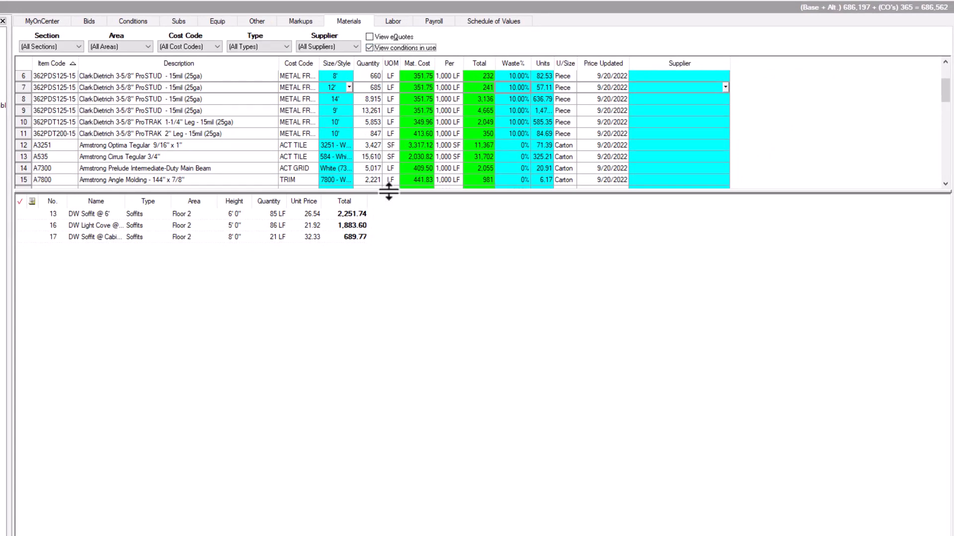
left_click_drag(389, 190, 390, 297)
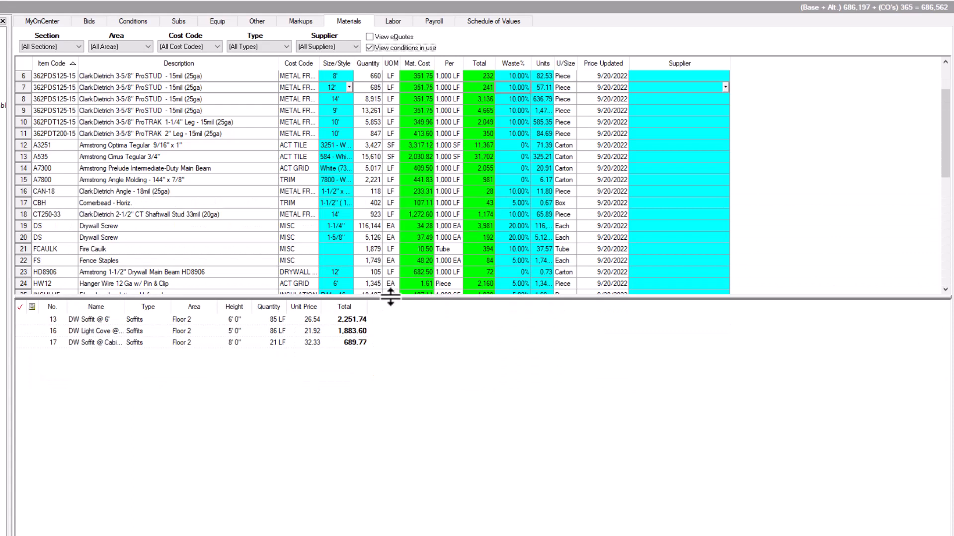
Select the 1-1/4" Drywall Screw material and group the conditions that use it by type.
left_click(206, 229)
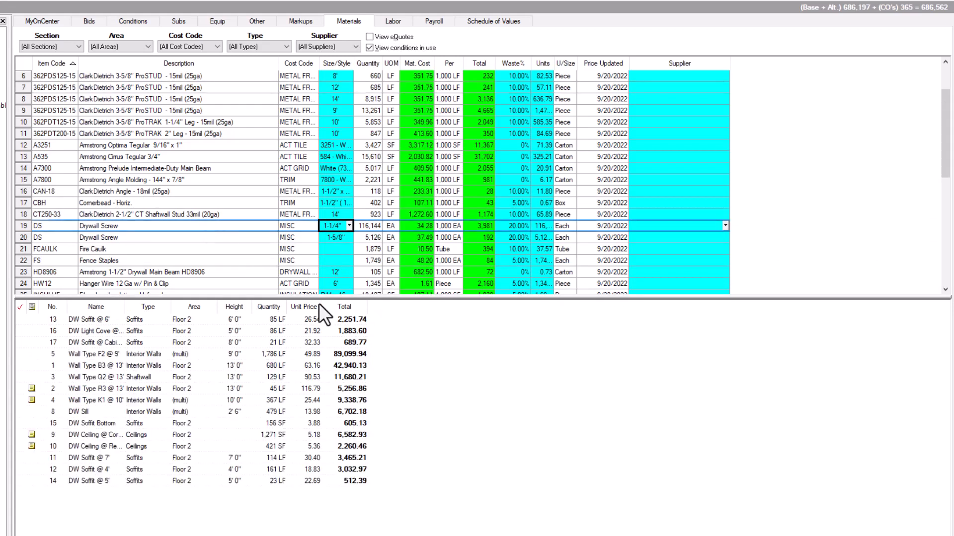
right_click(372, 322)
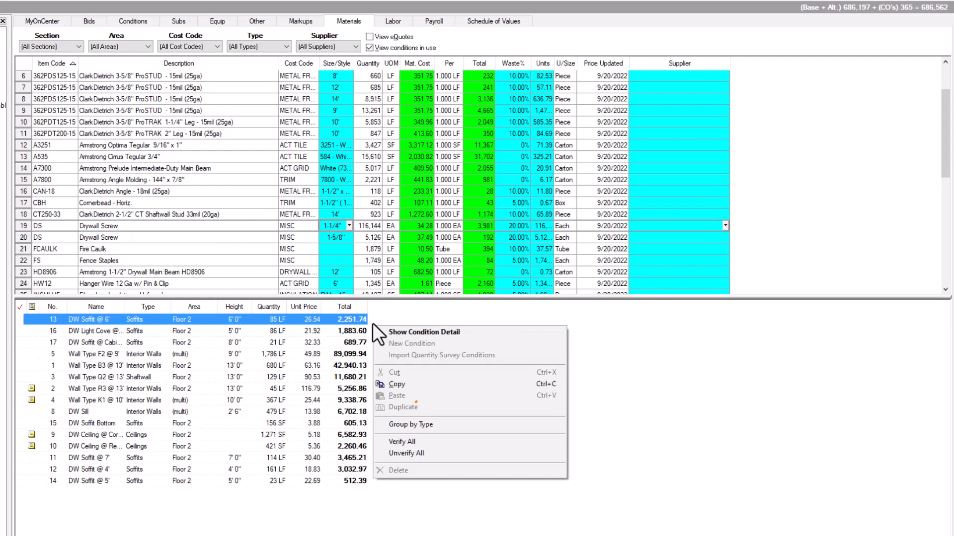
left_click(413, 424)
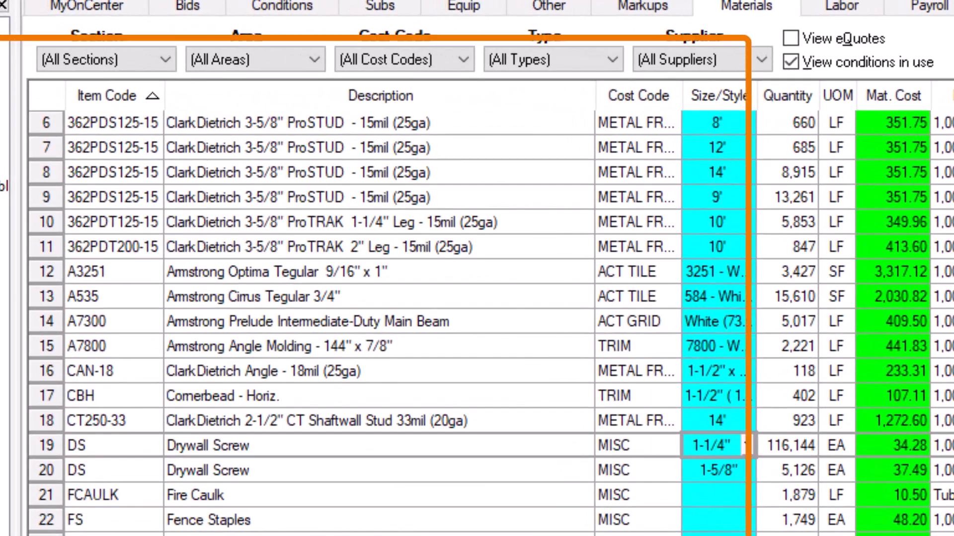
Review the materials' sizes, quantities and units of measure, and inspect the Wall Type F2 @ 9' condition using the drywall screws.
scroll(496, 303, "down", 3)
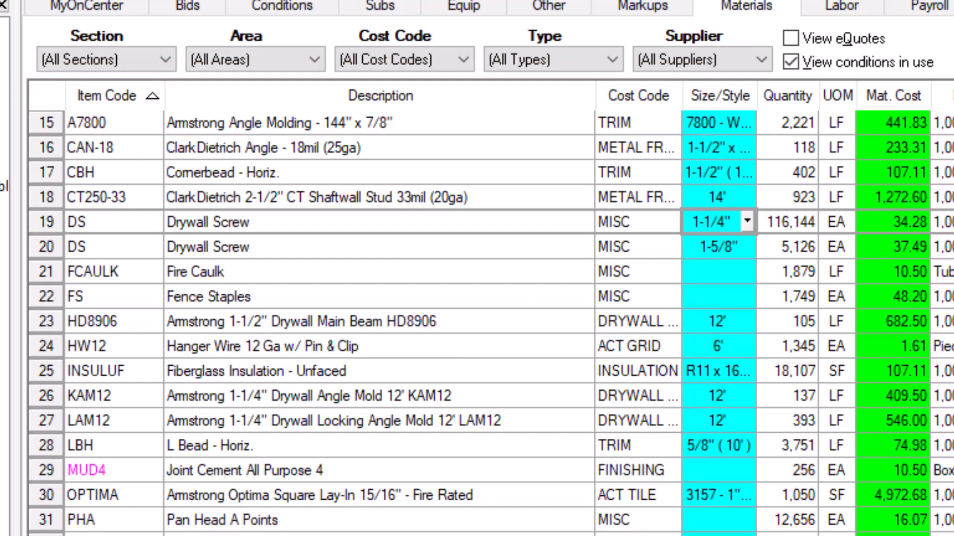
left_click(748, 221)
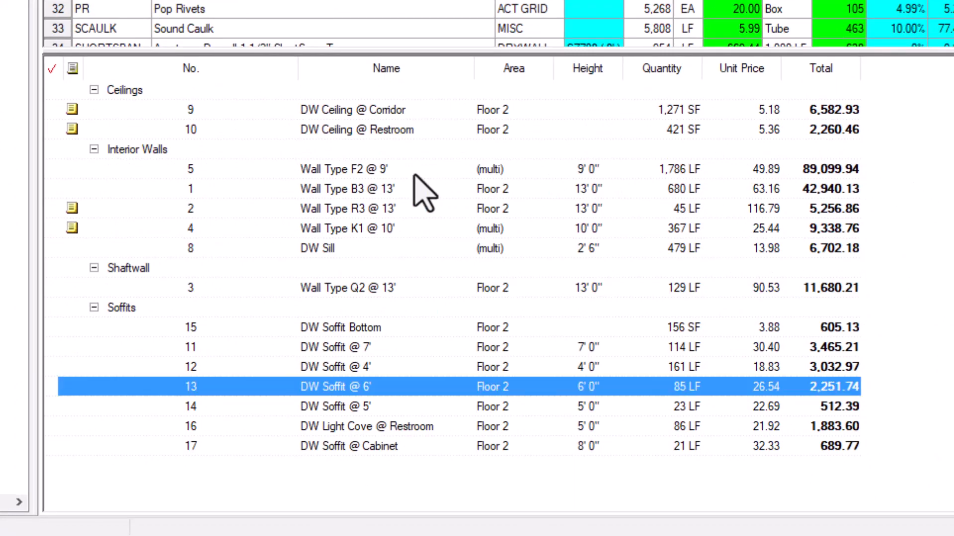
double_click(355, 170)
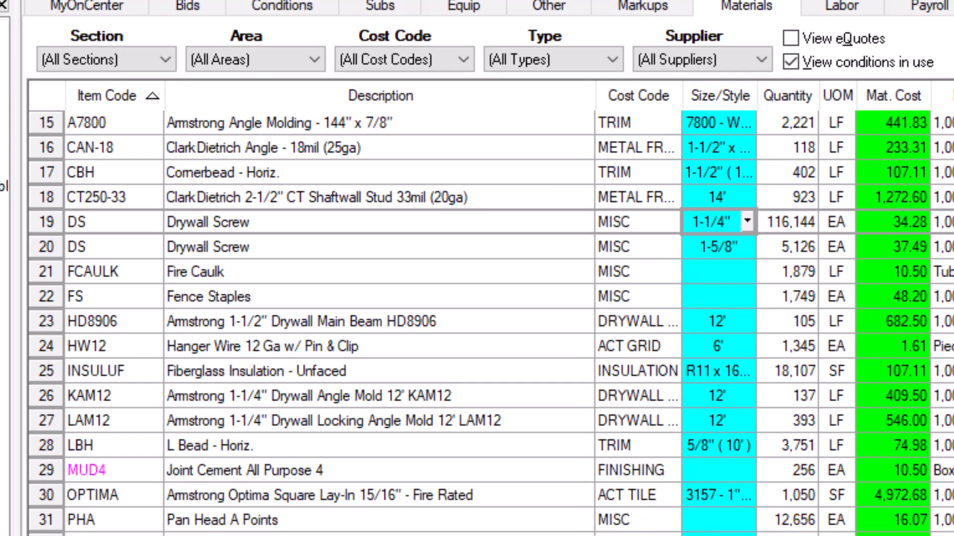
scroll(491, 318, "down", 4)
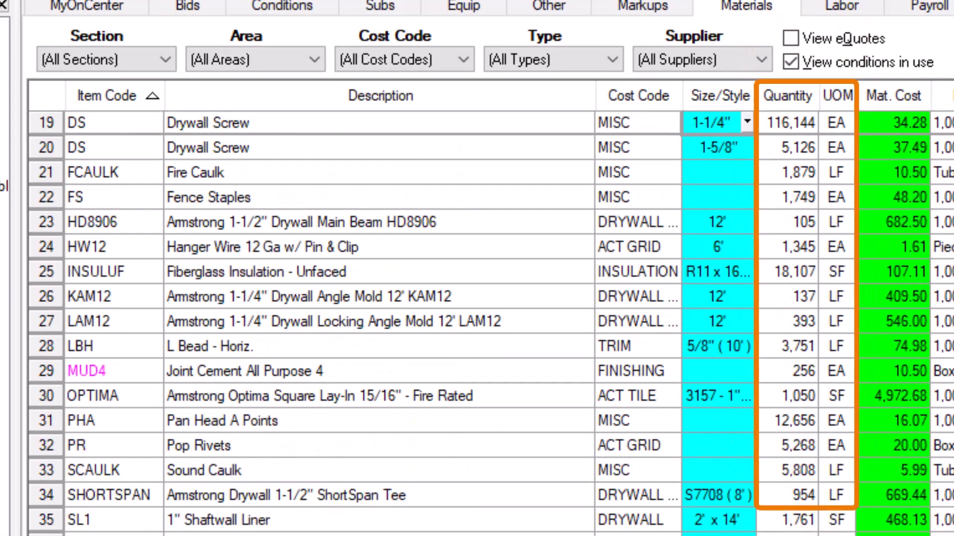
scroll(491, 318, "down", 6)
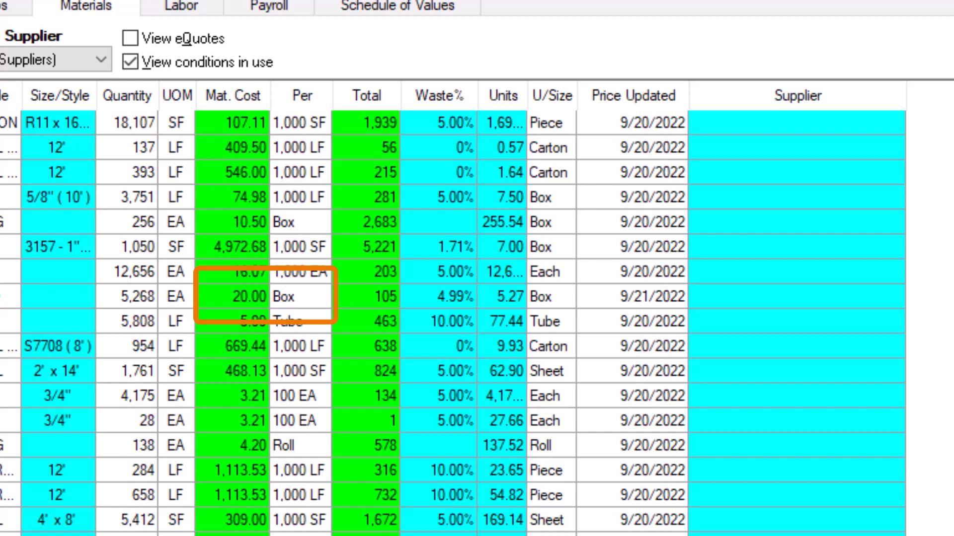
Set the Pop Rivets material cost to 21 per box without updating the master material cost.
left_click(249, 297)
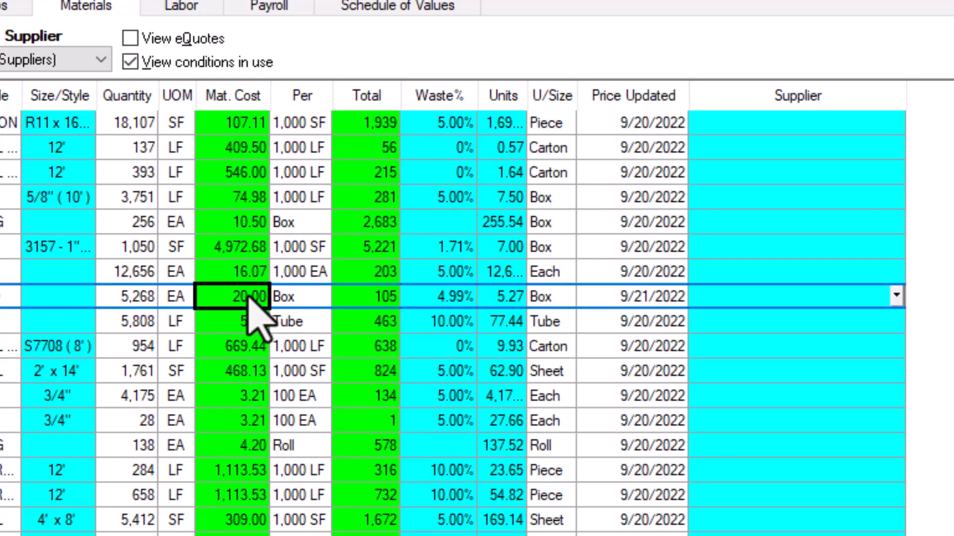
type("21")
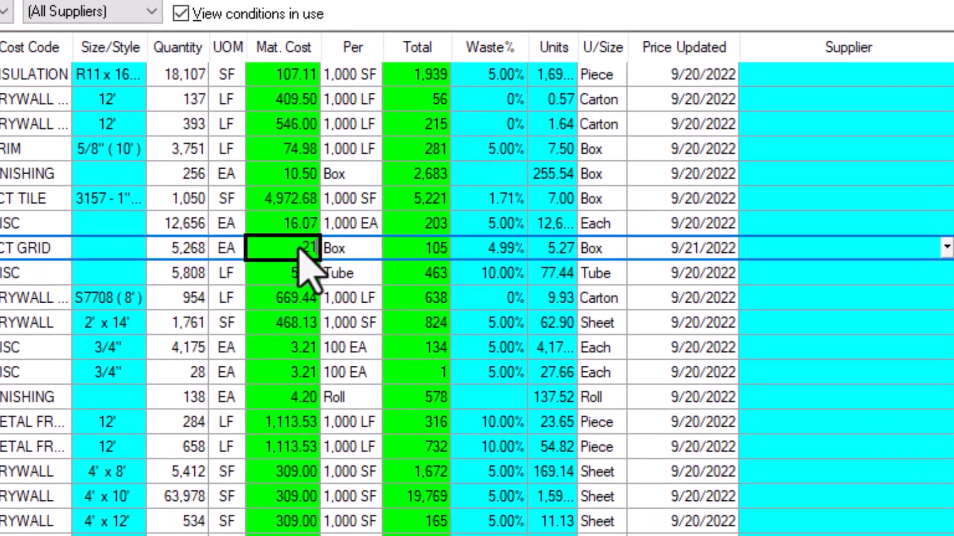
key("Return")
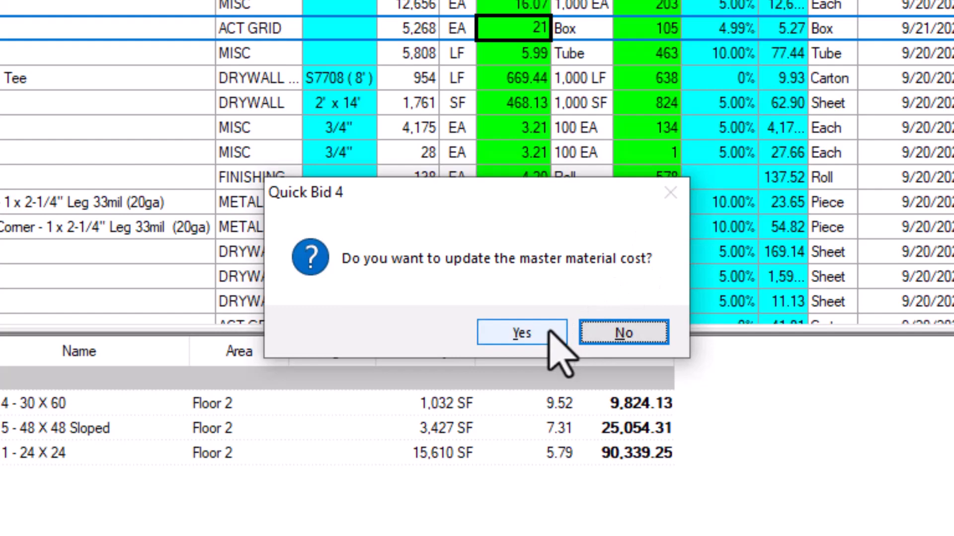
left_click(658, 336)
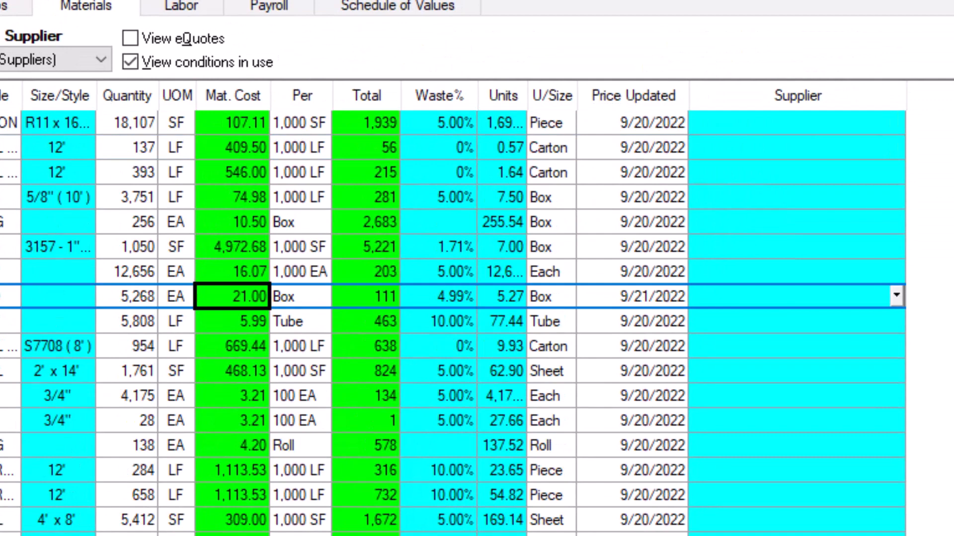
Increase the unit cost of all filtered materials by 2 percent without updating the master material costs.
right_click(224, 296)
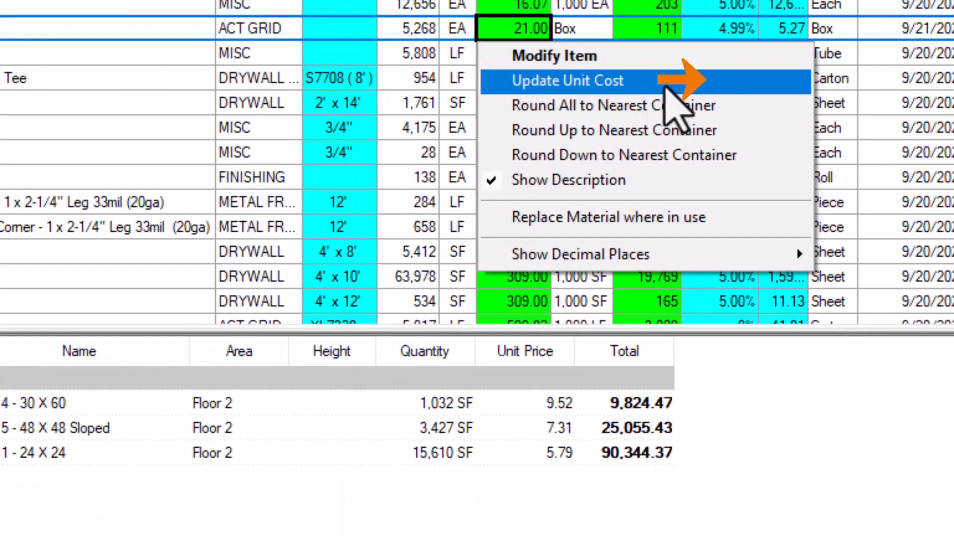
left_click(665, 85)
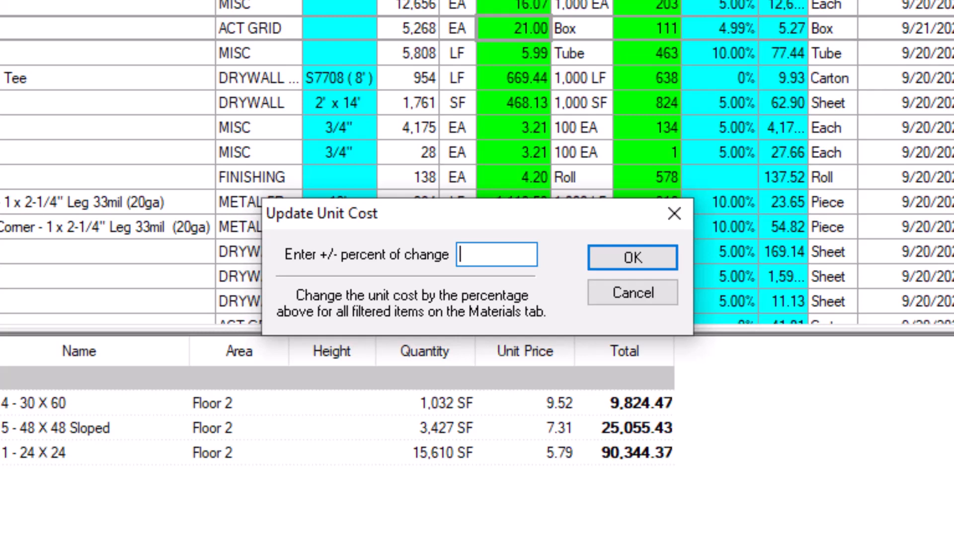
type("2")
left_click(629, 259)
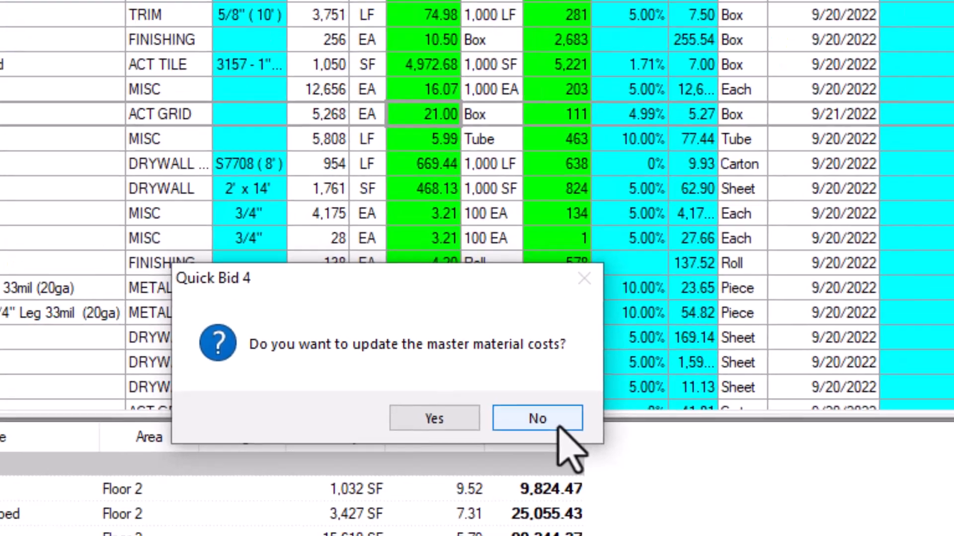
left_click(648, 342)
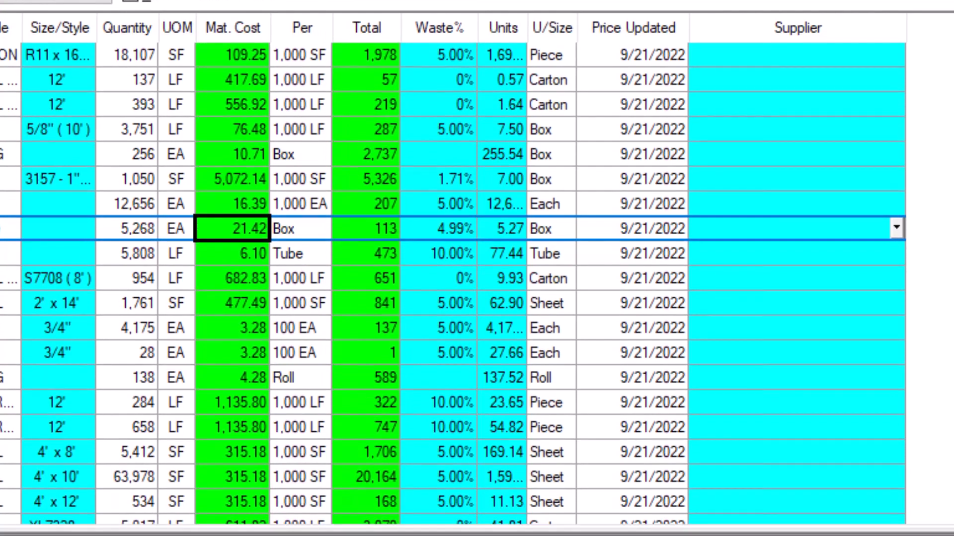
Set the units of the TT250-33 2-1/2" Tabbed Track to 24 pieces.
scroll(452, 278, "down", 2)
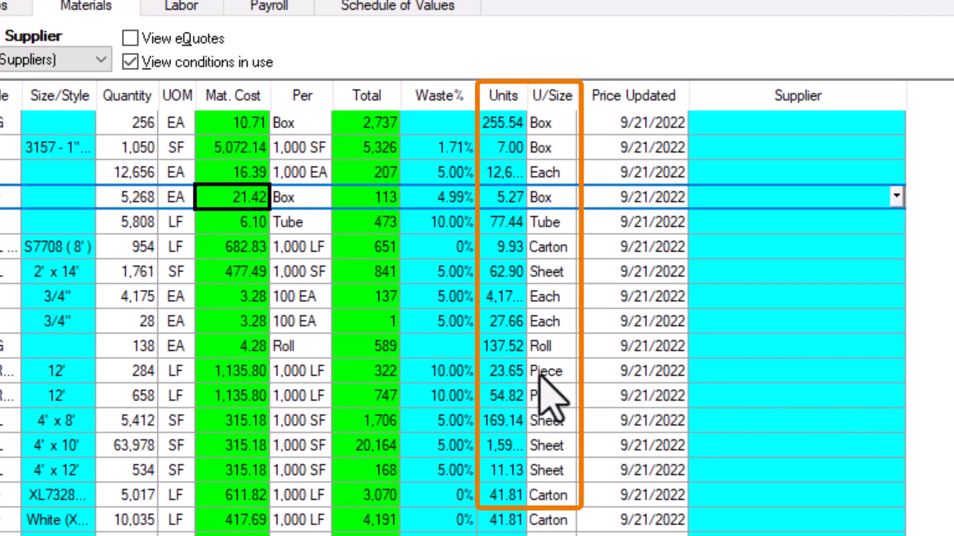
left_click(570, 378)
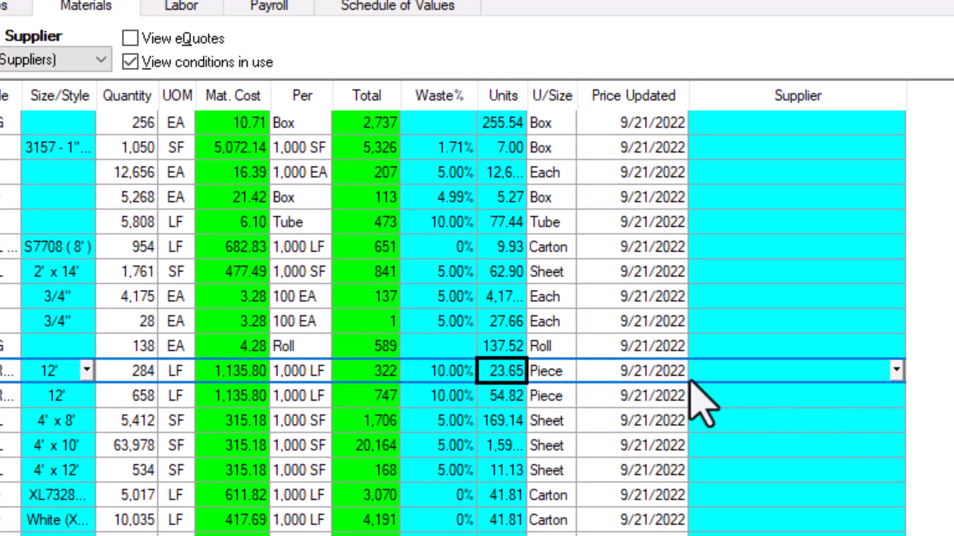
type("24")
key("Return")
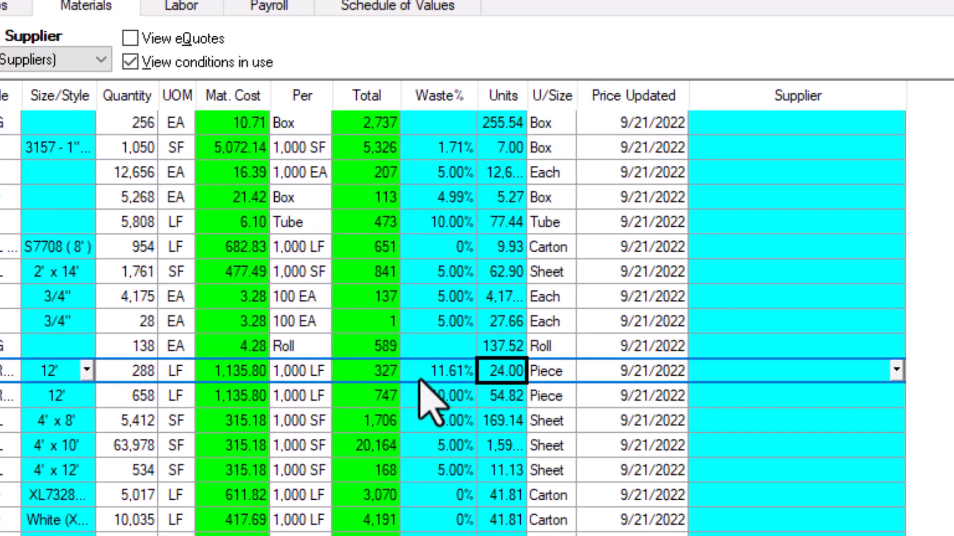
Select the material lines from SHORTSPAN through TTC250-33 and display the commands available for them.
right_click(211, 376)
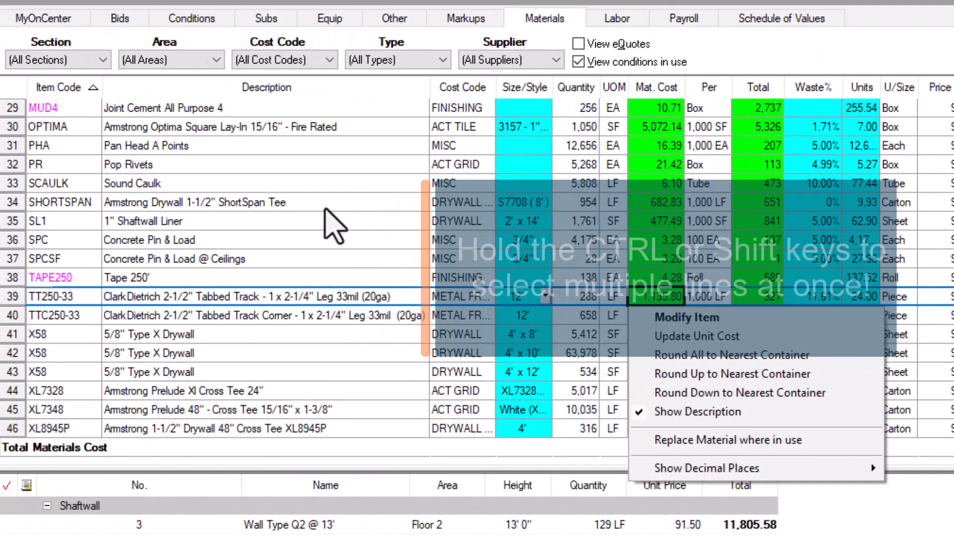
left_click(309, 197)
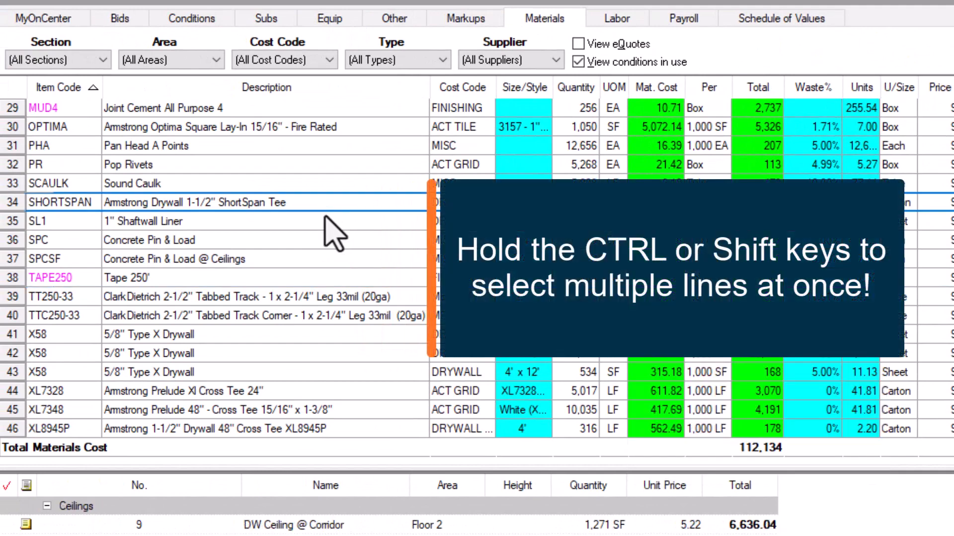
left_click(321, 311, "shift")
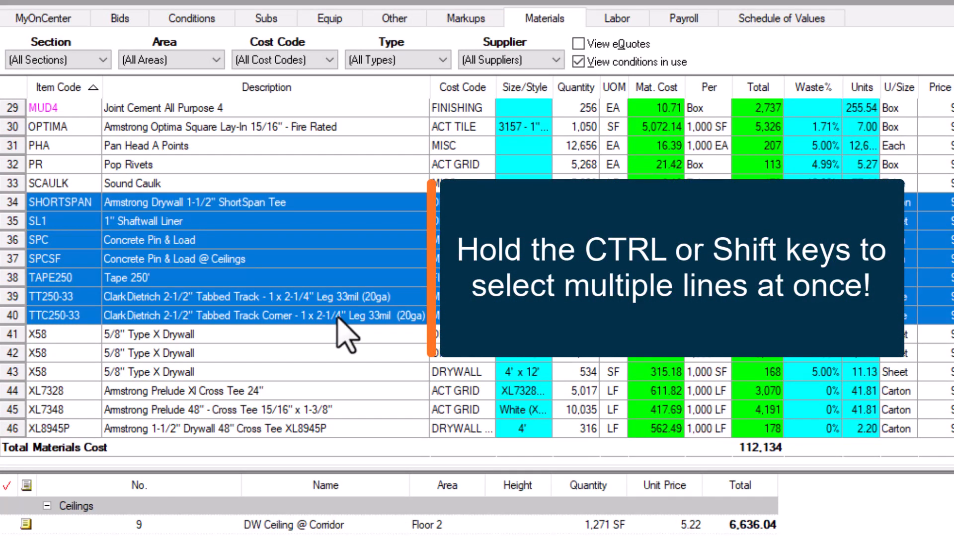
right_click(337, 318)
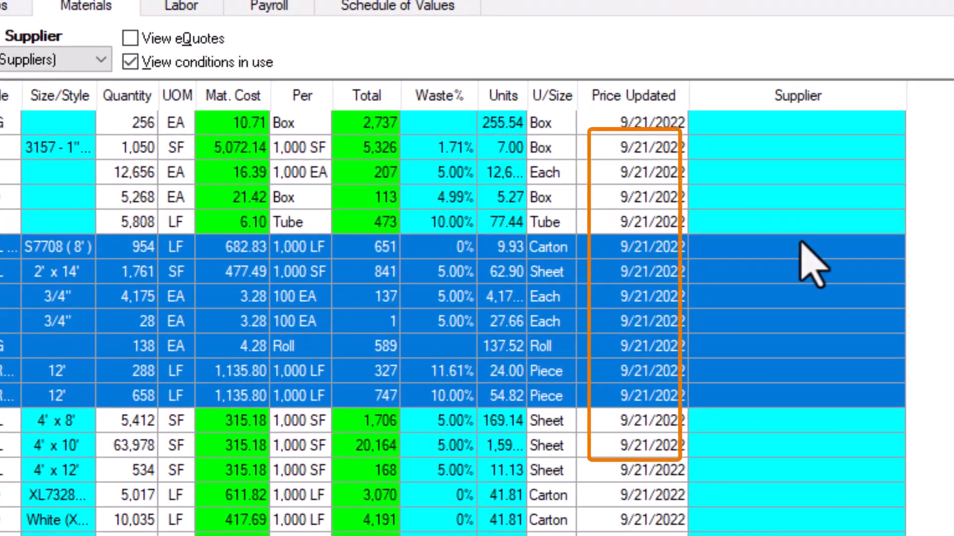
Check the Price Updated dates and the supplier choices for the 8' 362PDS125-15 stud, leaving its supplier blank.
left_click(651, 124)
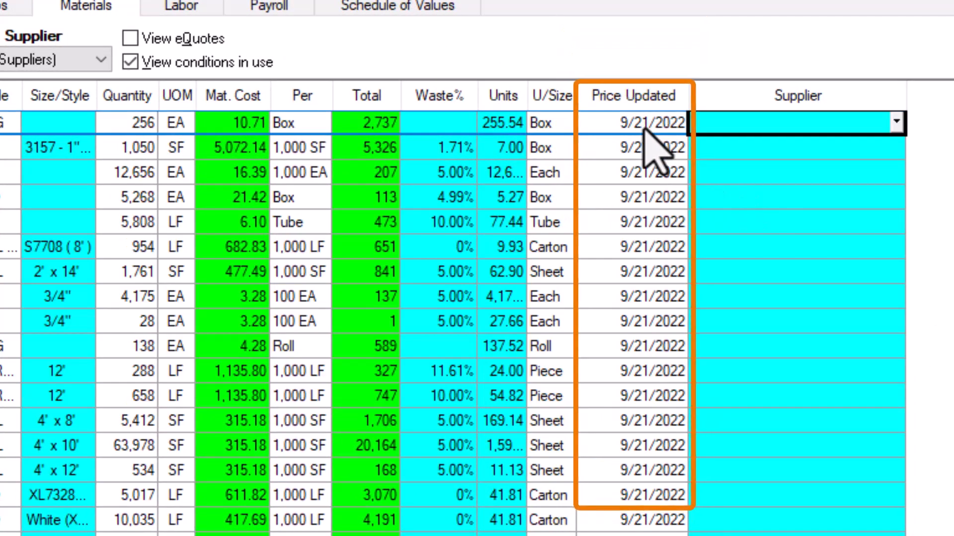
scroll(476, 318, "down", 7)
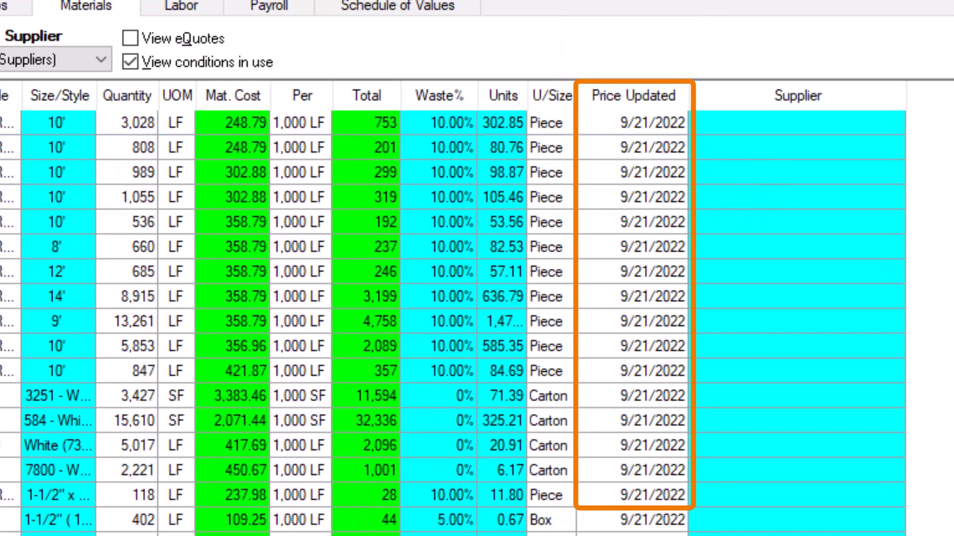
left_click(894, 247)
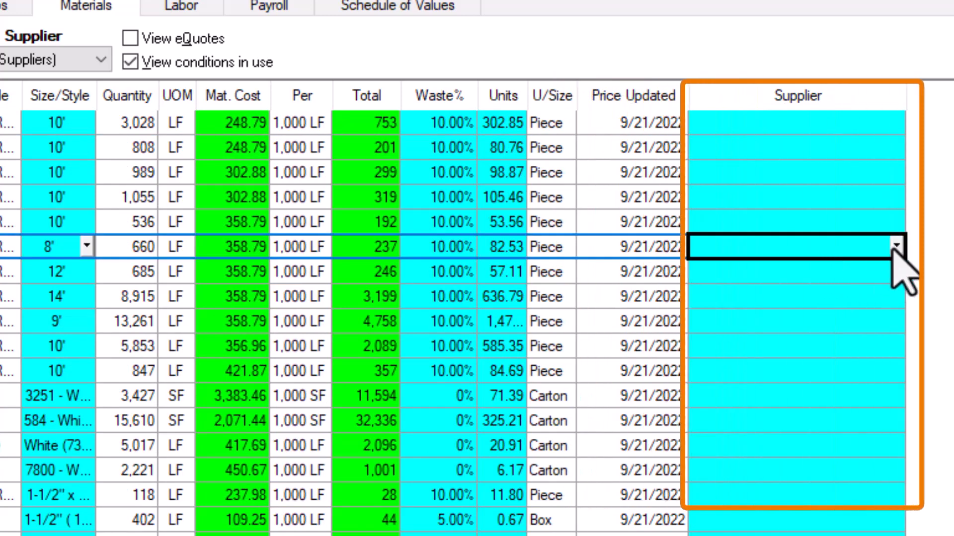
left_click(897, 246)
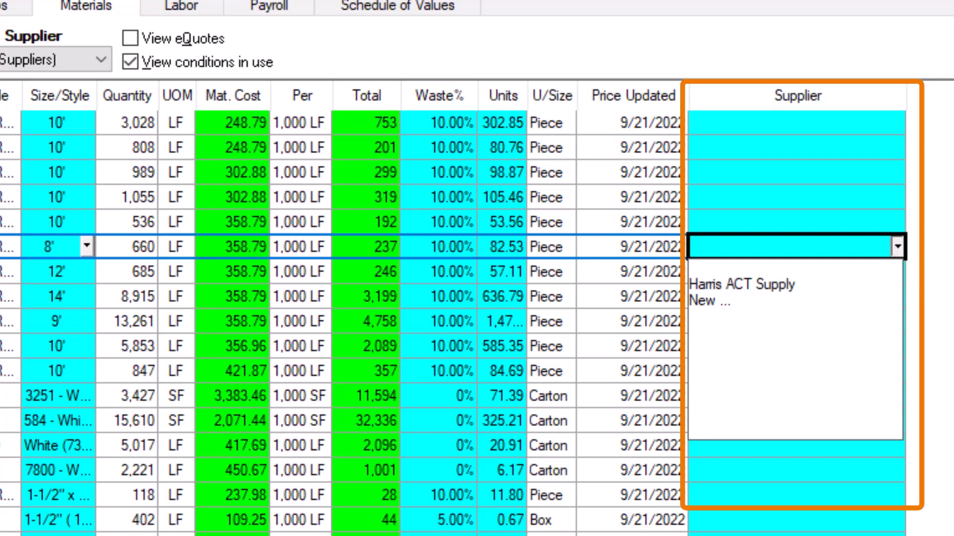
key("Escape")
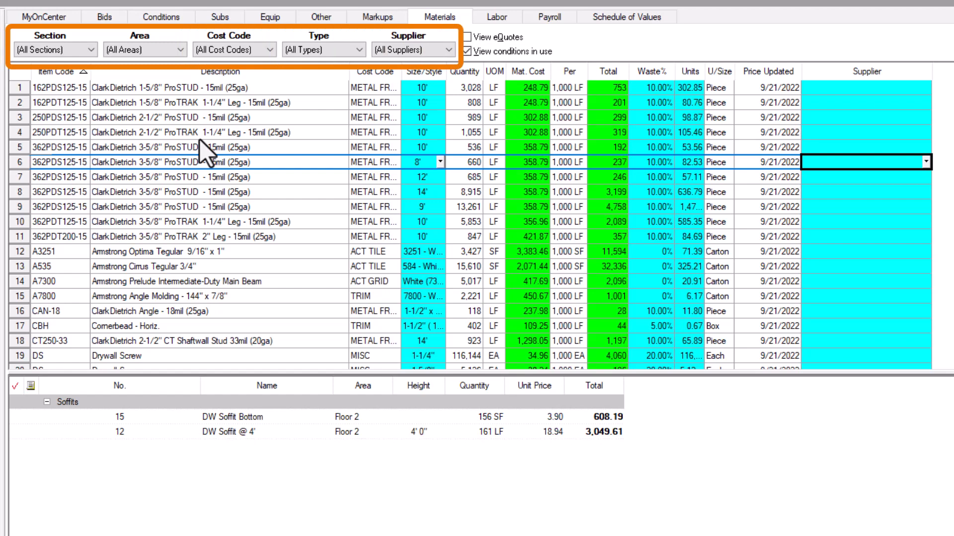
Filter the material list to section 09 20 00 and the DRYWALL GRID cost code.
left_click(92, 51)
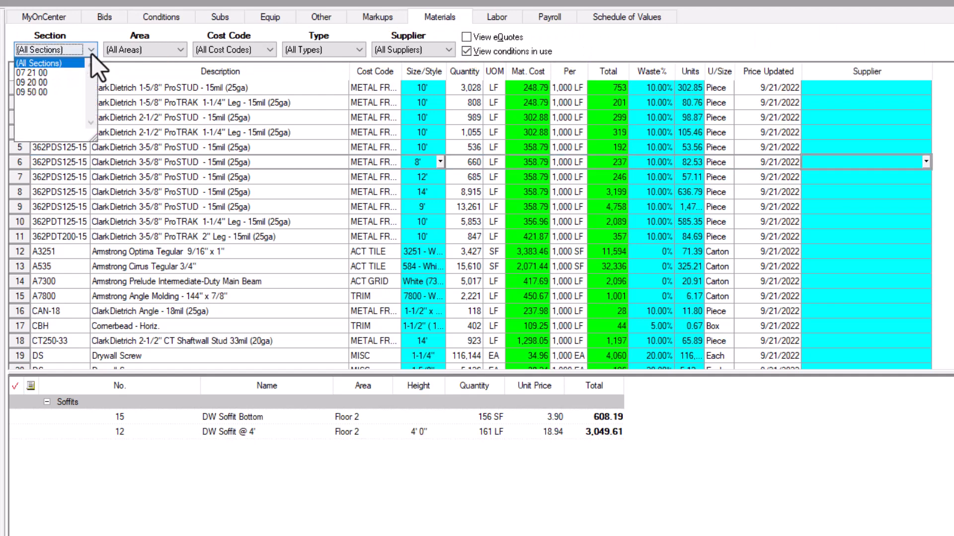
left_click(69, 82)
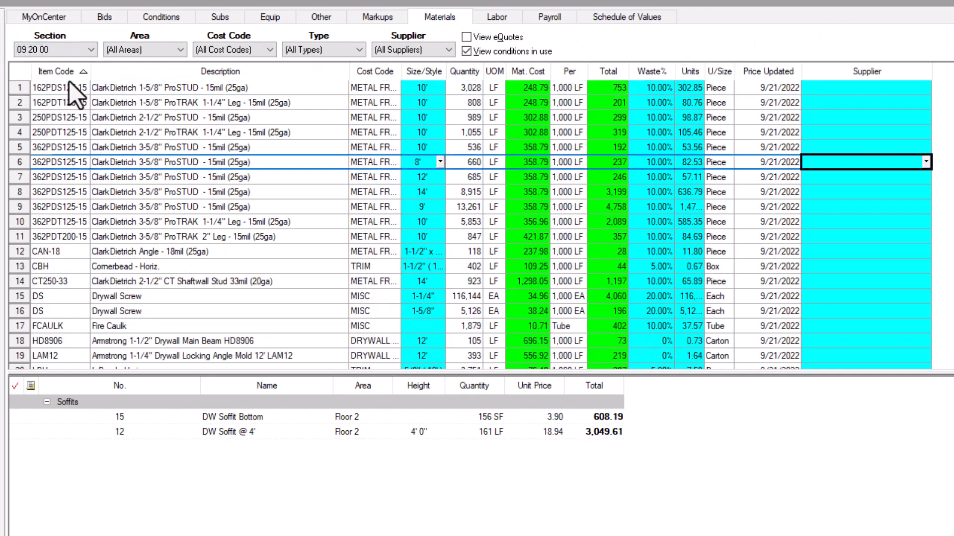
left_click(270, 50)
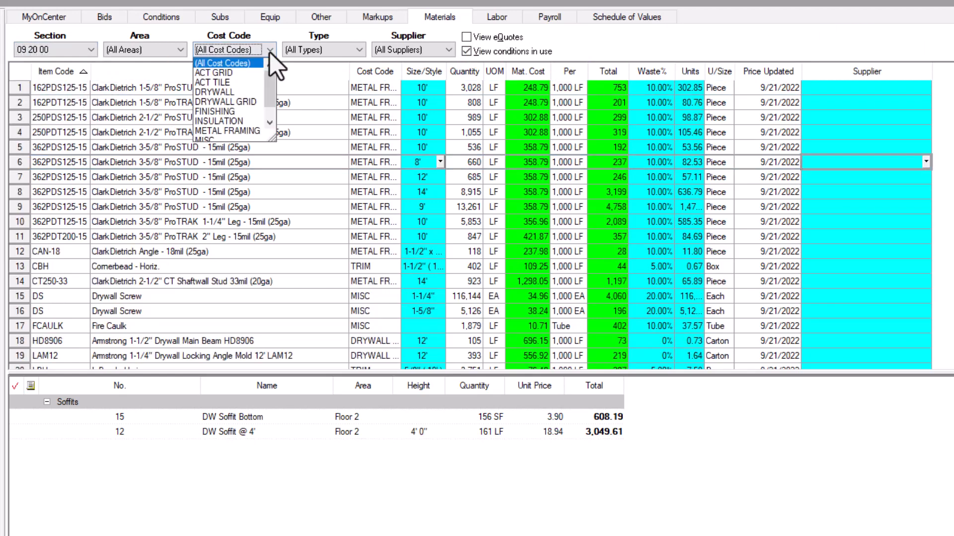
left_click(229, 102)
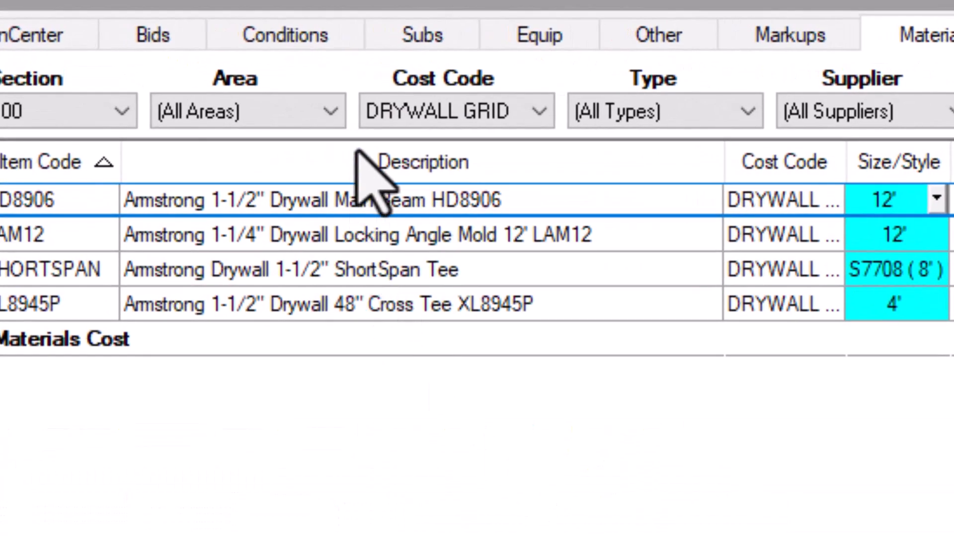
Sort the filtered materials by description, alternating between ascending and descending order and ending with descending.
left_click(359, 158)
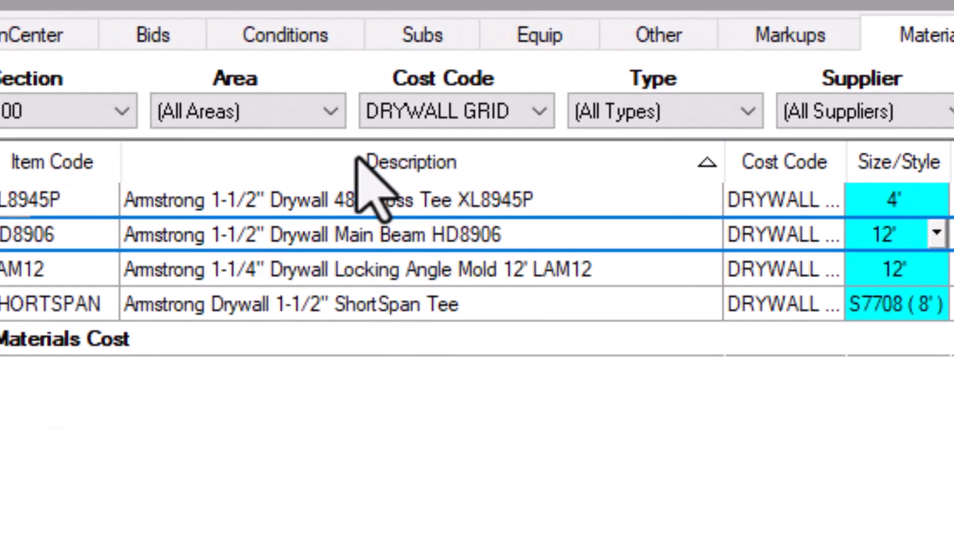
left_click(358, 158)
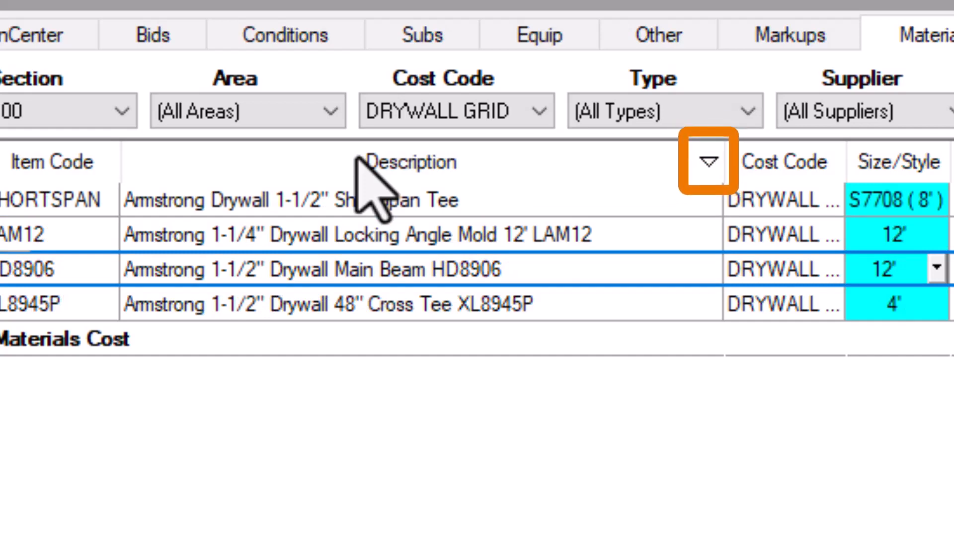
left_click(358, 157)
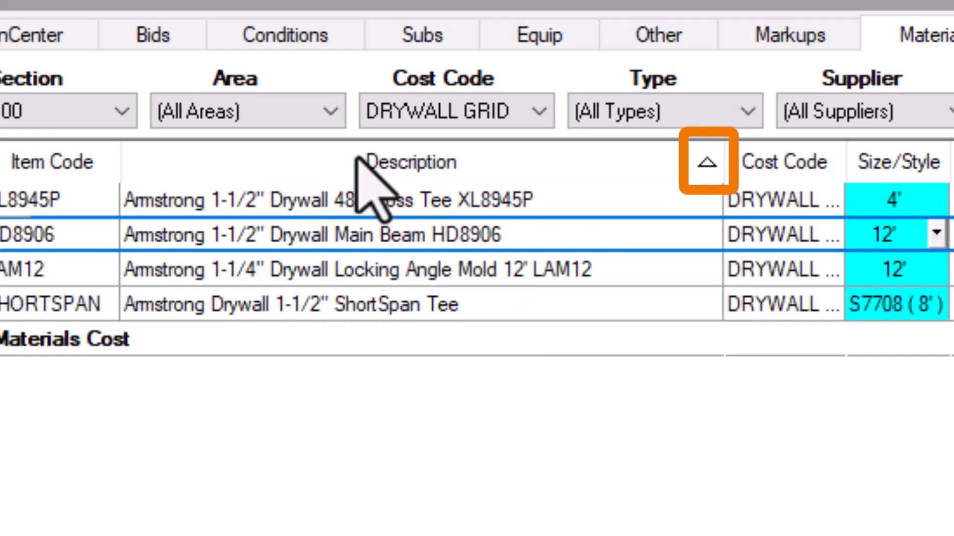
left_click(358, 158)
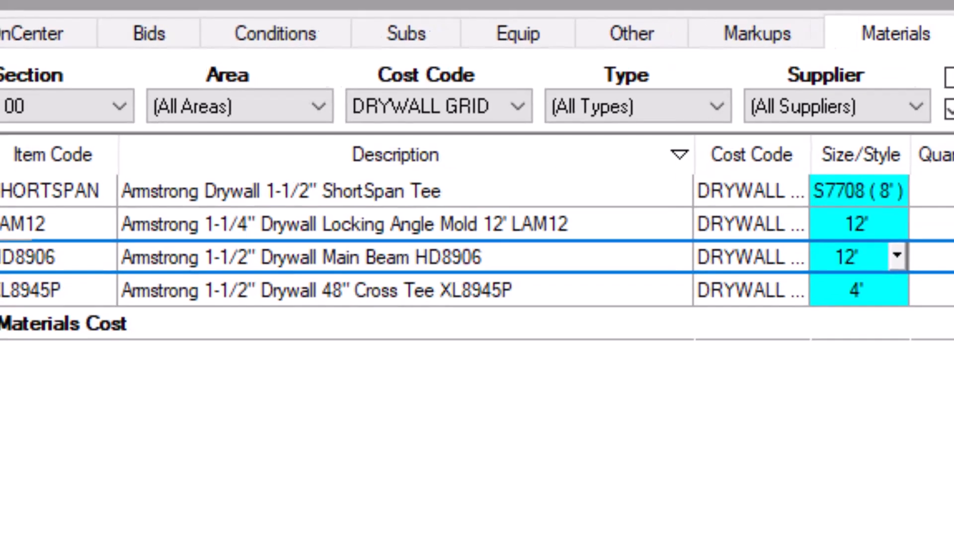
left_click(734, 89)
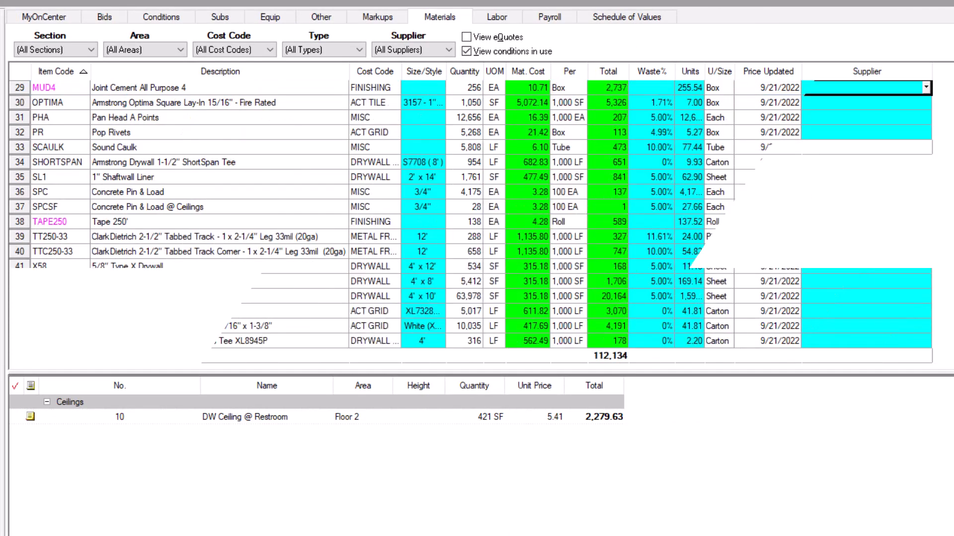
Replace the 4' x 10' X58 5/8" Type X Drywall wherever it is in use with X12, 1/2" Type X Drywall.
left_click(161, 298)
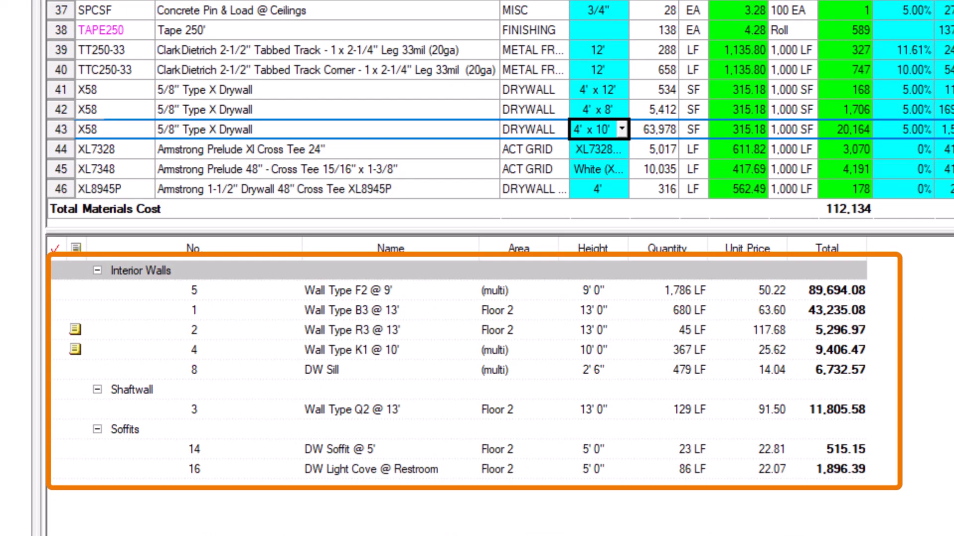
right_click(436, 133)
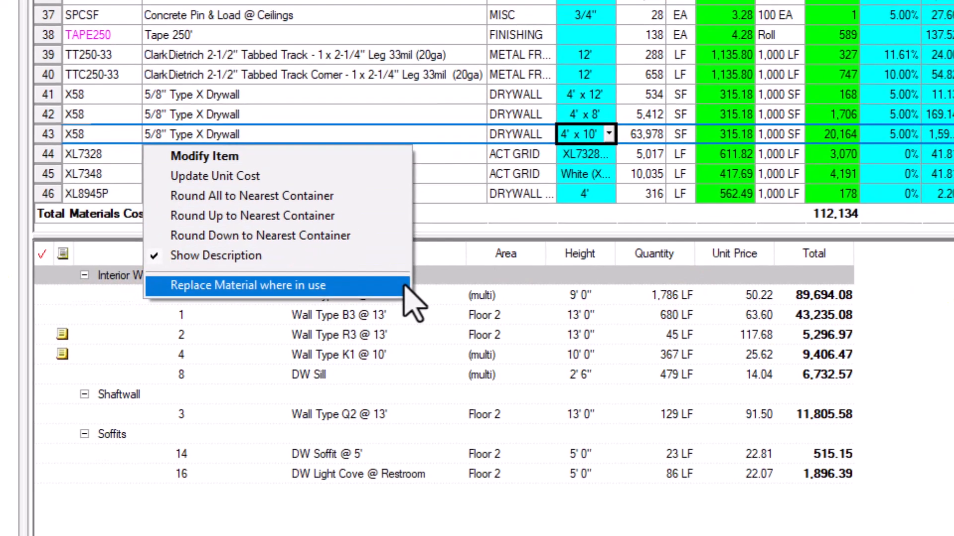
left_click(417, 281)
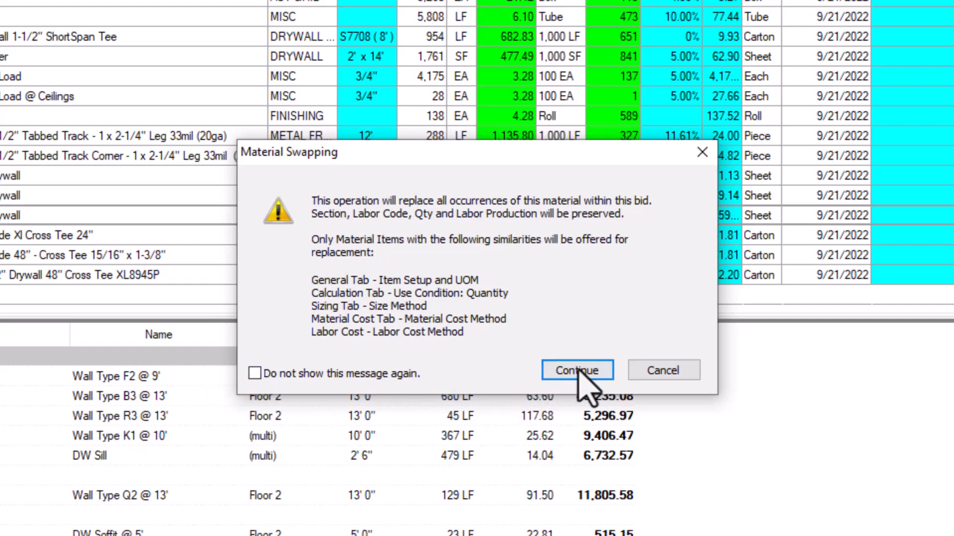
left_click(607, 376)
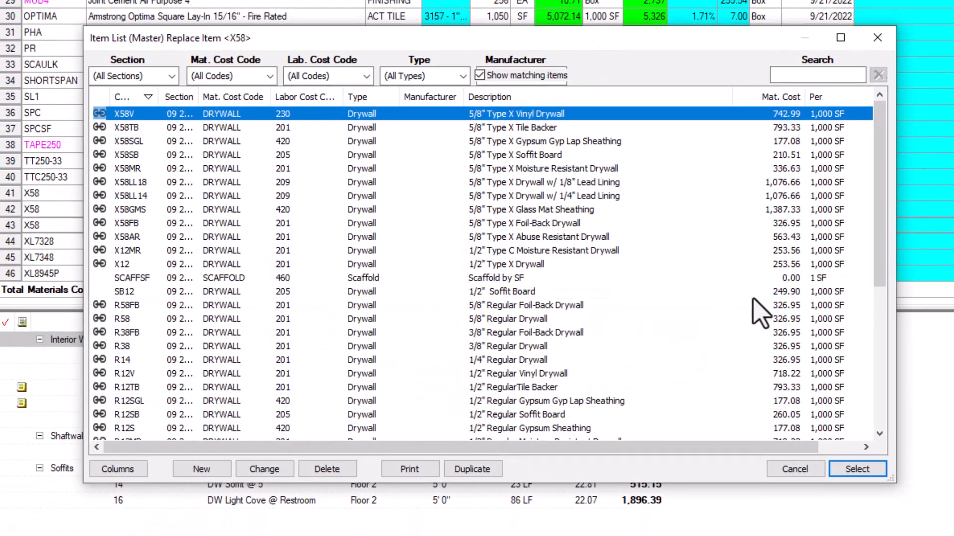
mouse_move(882, 200)
left_mouse_down()
mouse_move(894, 265)
mouse_move(895, 209)
left_mouse_up()
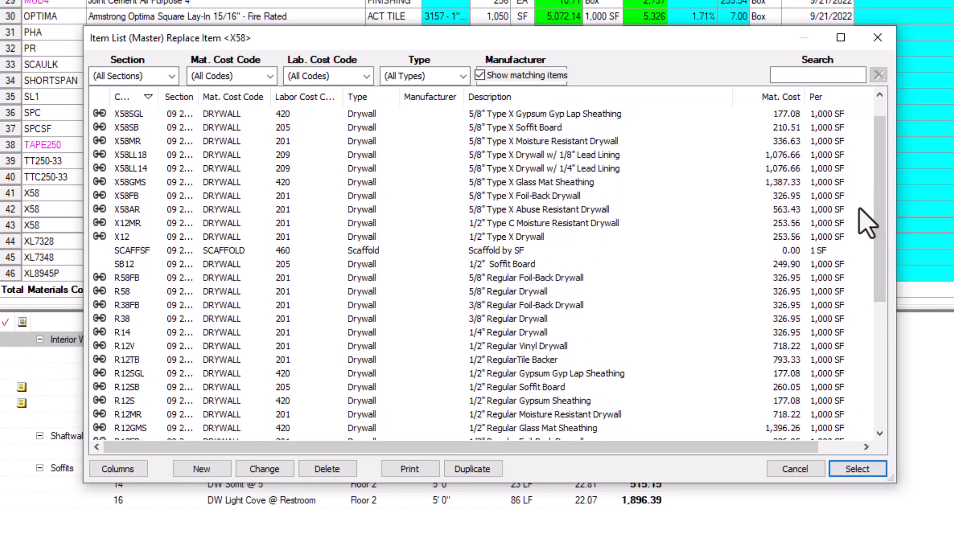
double_click(120, 238)
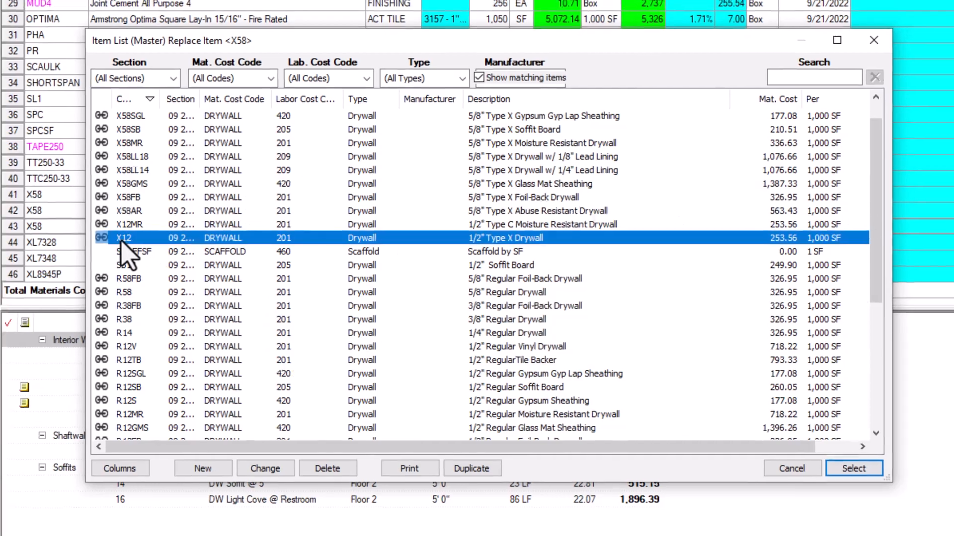